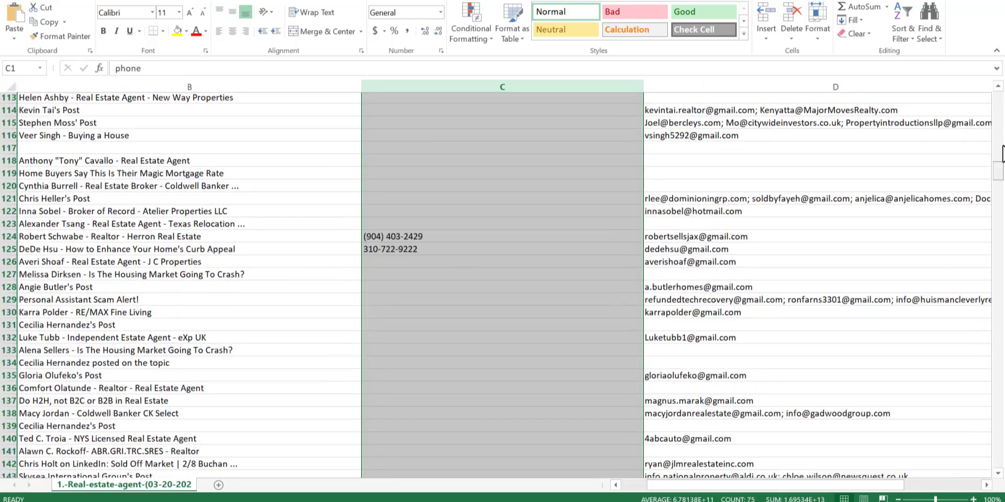
- Select the email, linkedin_url and url columns of the leads sheet
left_click_drag(885, 484, 906, 486)
left_click(614, 89)
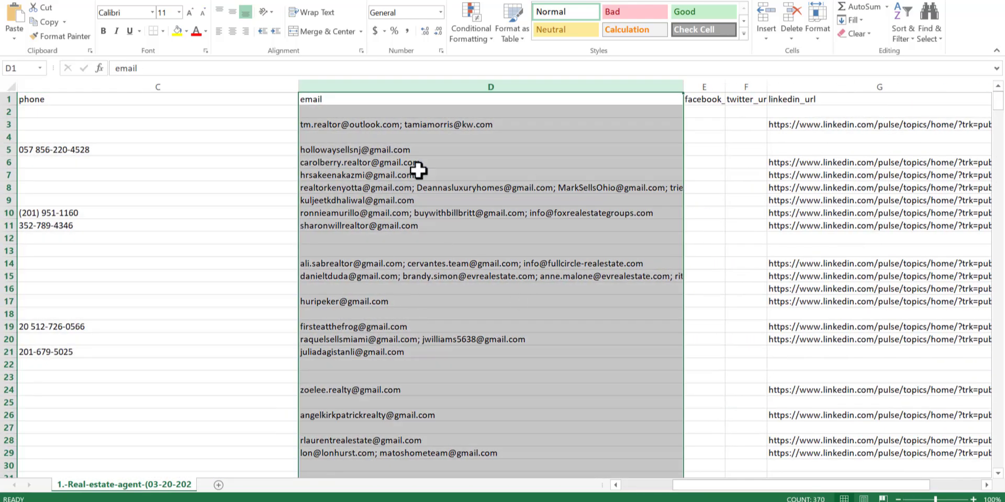
left_click_drag(691, 485, 742, 484)
left_click(305, 87)
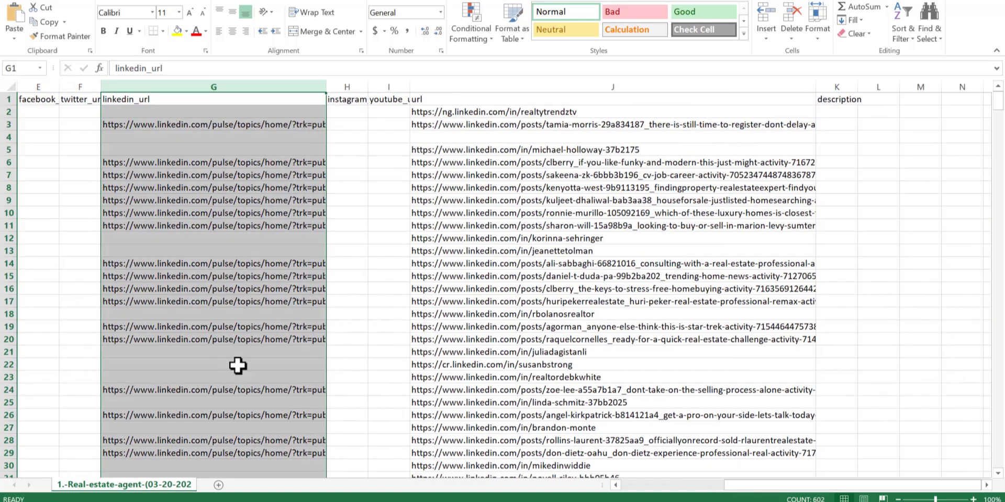
left_click(471, 86)
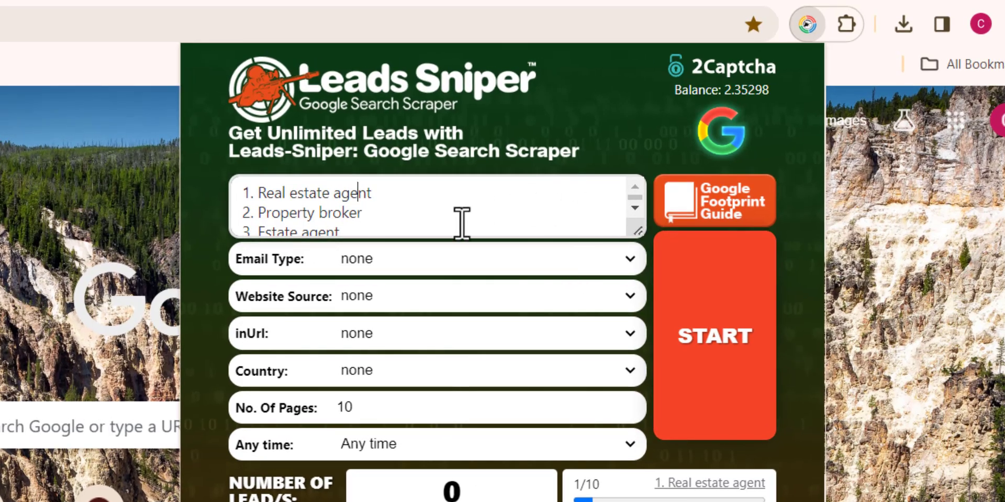
- Set Email Type to Public Emails and Website Source to linkedIn
scroll(461, 222, "down", 3)
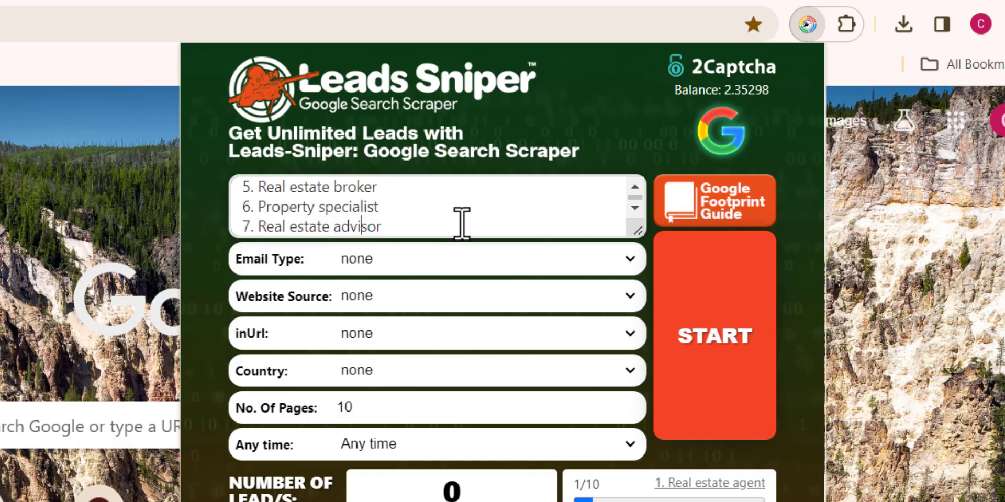
scroll(461, 222, "down", 1)
left_click(403, 260)
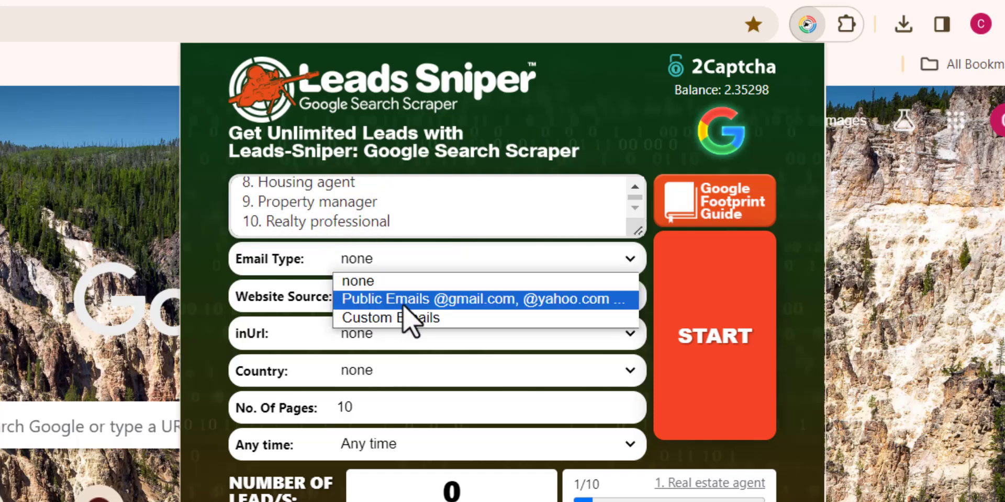
left_click(371, 302)
left_click(374, 297)
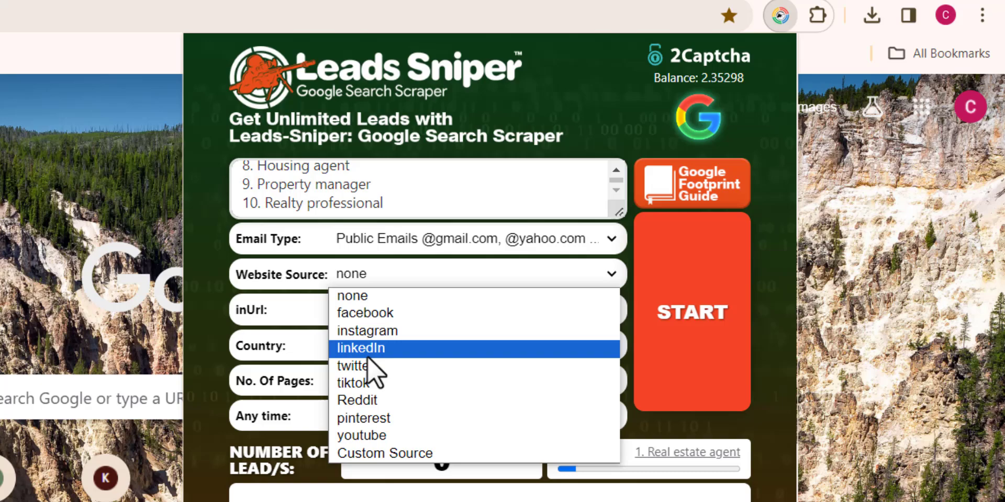
left_click(372, 376)
left_click(377, 274)
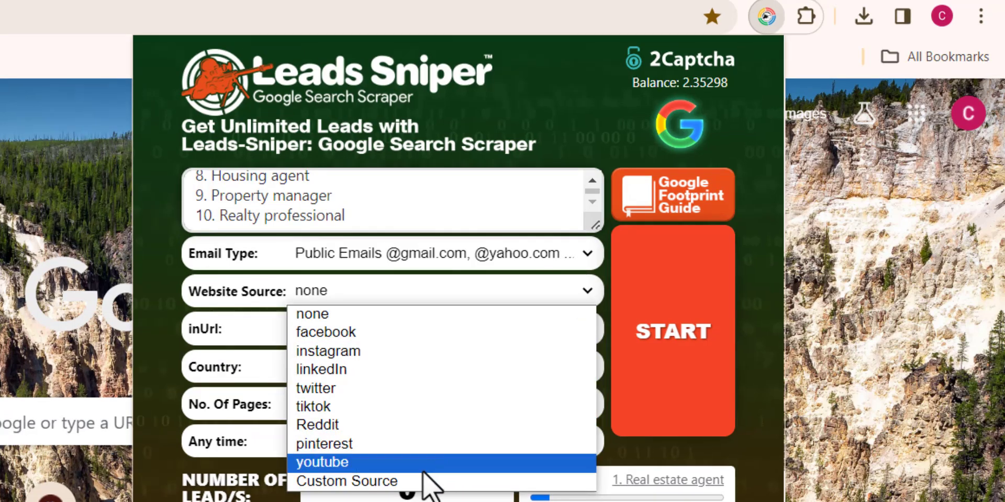
left_click(353, 369)
- Leave inUrl as none and choose United States as the country
left_click(377, 322)
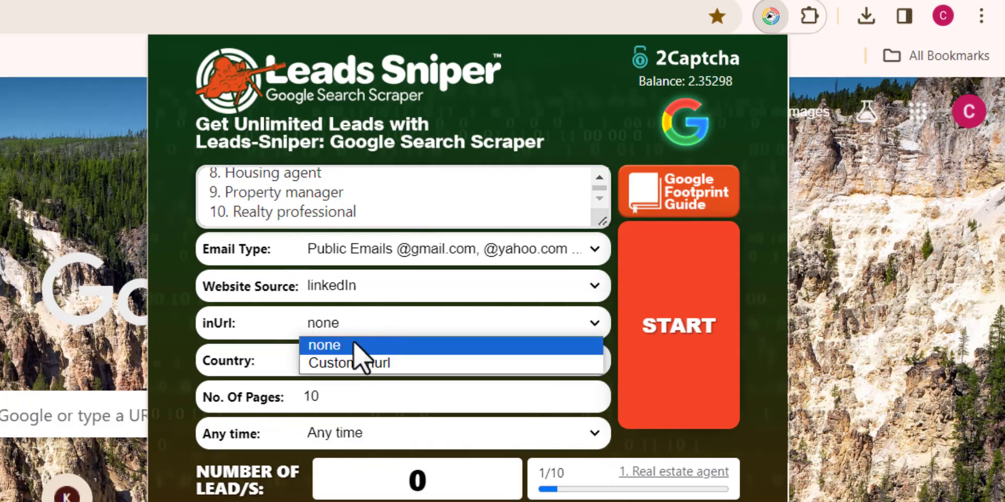
left_click(359, 345)
left_click(592, 360)
left_click_drag(619, 393, 619, 501)
left_click(421, 501)
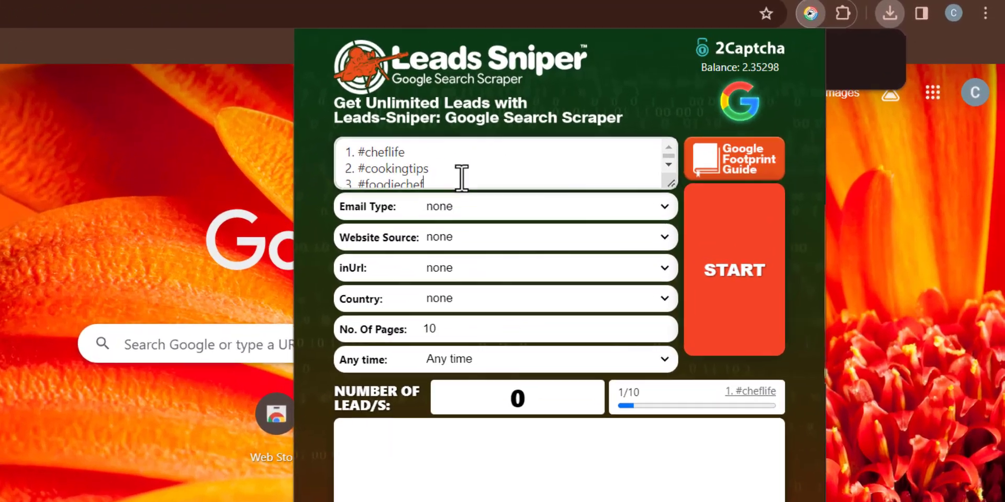
- Choose Public Emails, tiktok as the website source, and United States as the country
scroll(352, 213, "down", 3)
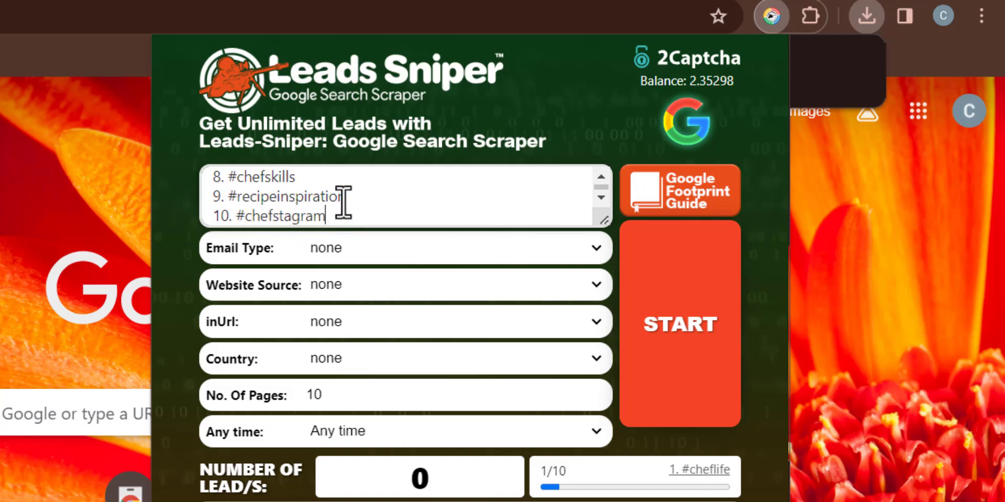
left_click(356, 248)
left_click(371, 297)
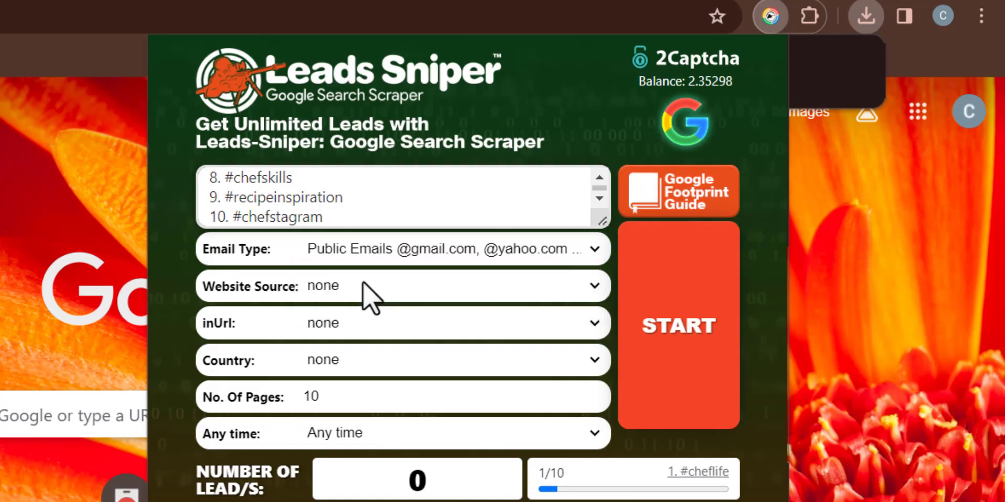
left_click(377, 293)
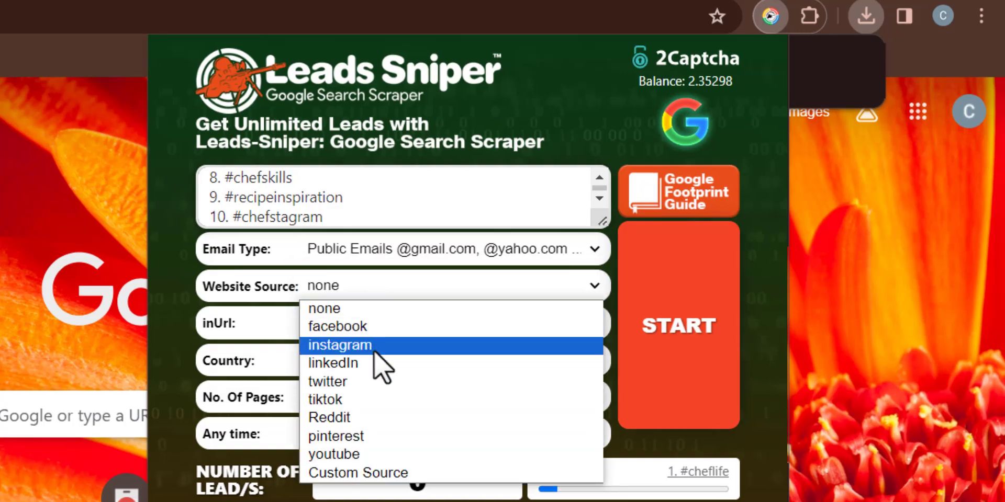
left_click(342, 402)
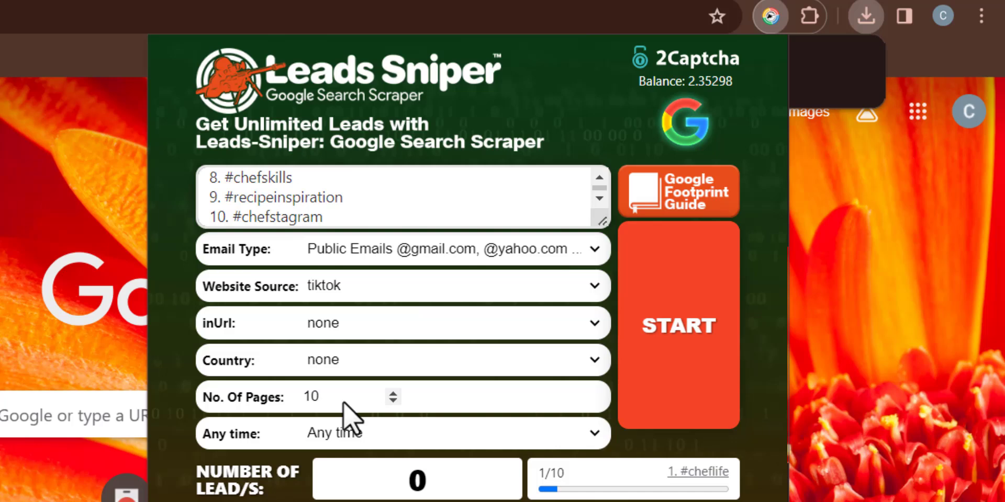
left_click(388, 366)
left_click_drag(618, 414, 621, 501)
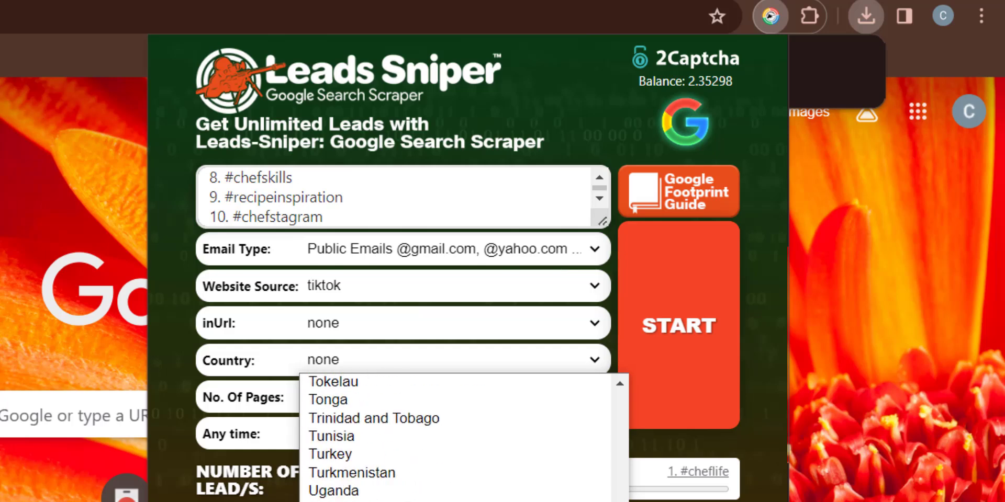
key("Return")
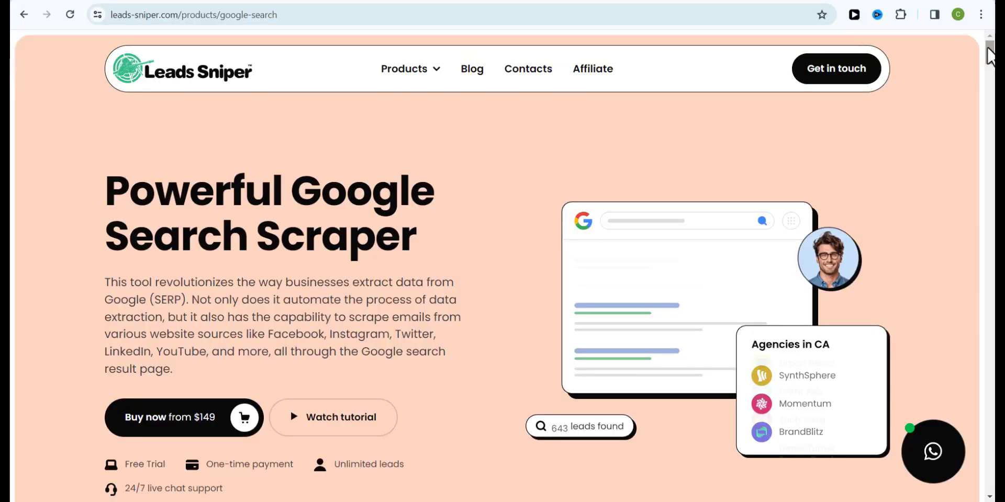
- Go to the installation and tips page and download Google Search Scraper 0.1.8
left_click_drag(990, 54, 991, 83)
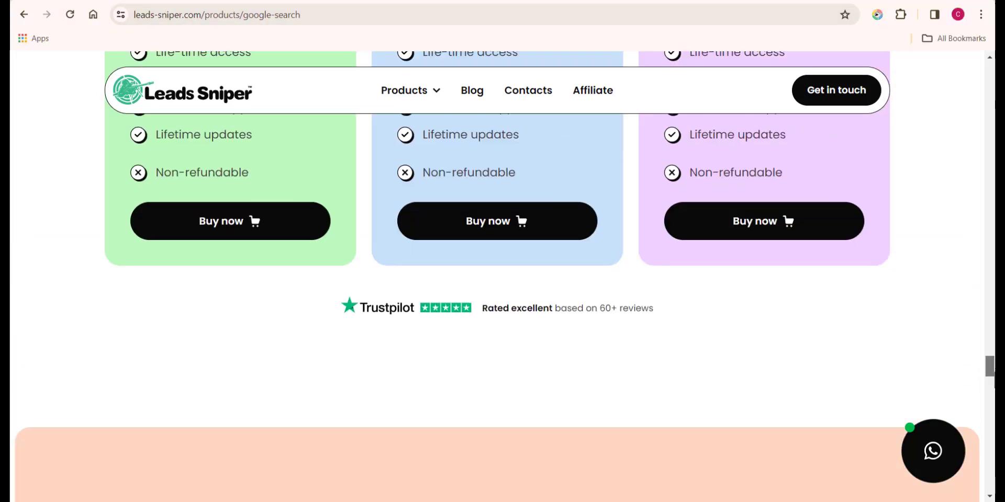
left_click_drag(991, 367, 990, 386)
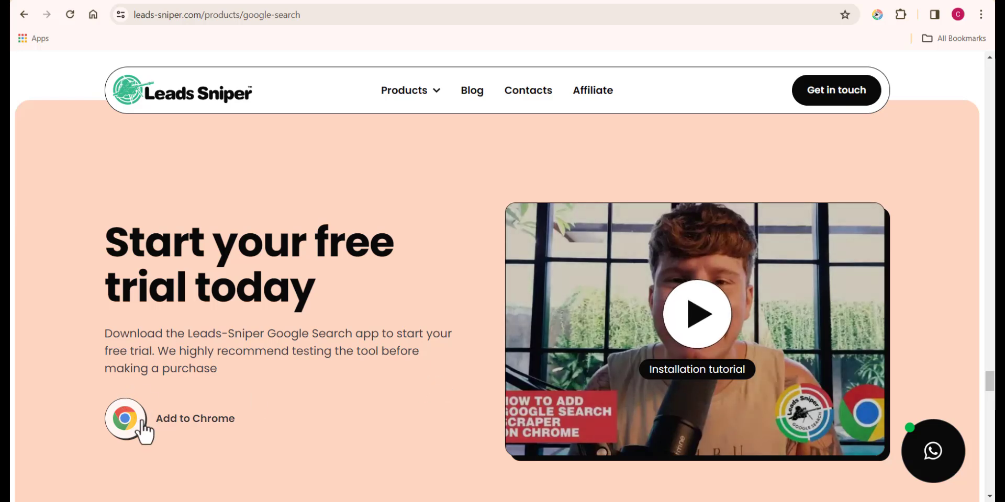
left_click(183, 423)
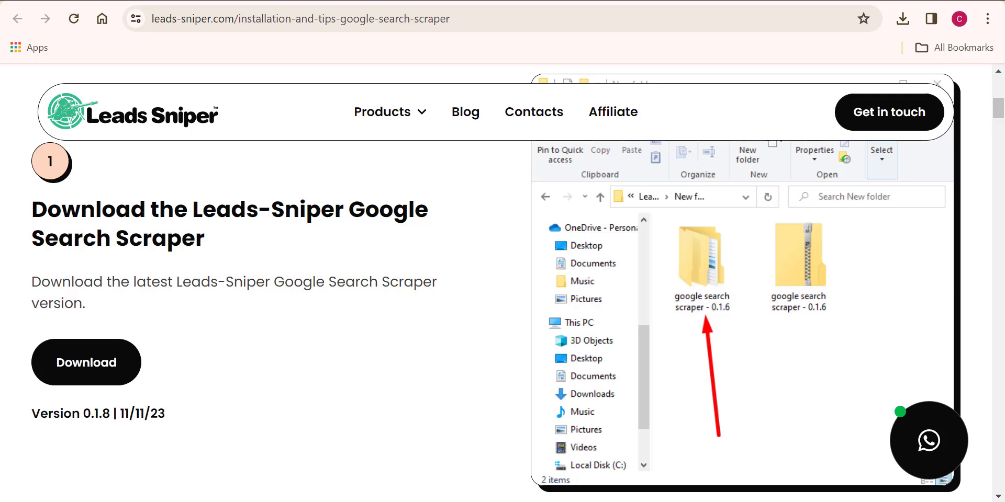
scroll(68, 288, "down", 2)
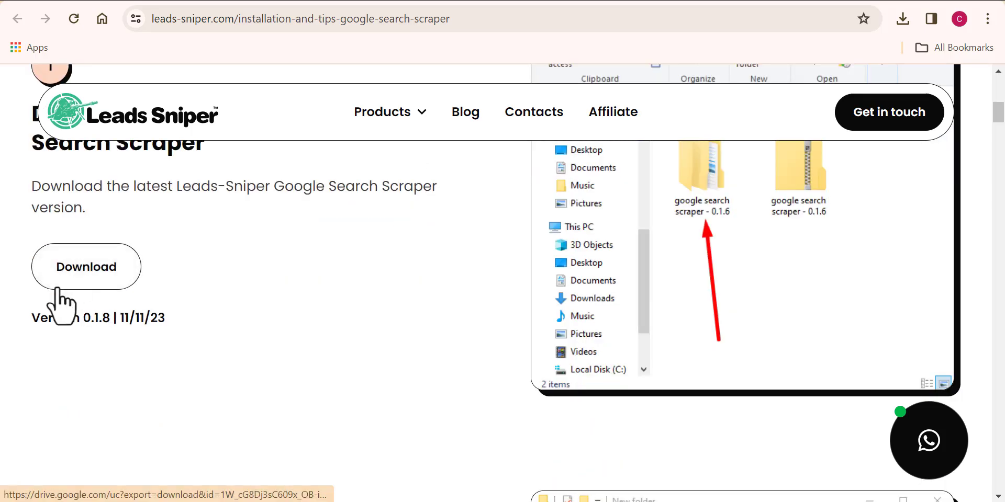
left_click_drag(996, 113, 993, 310)
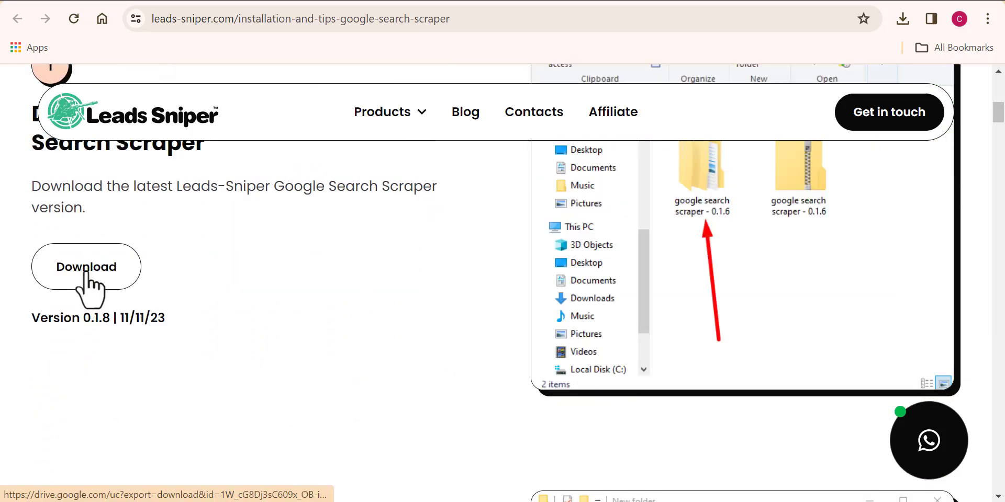
left_click(90, 265)
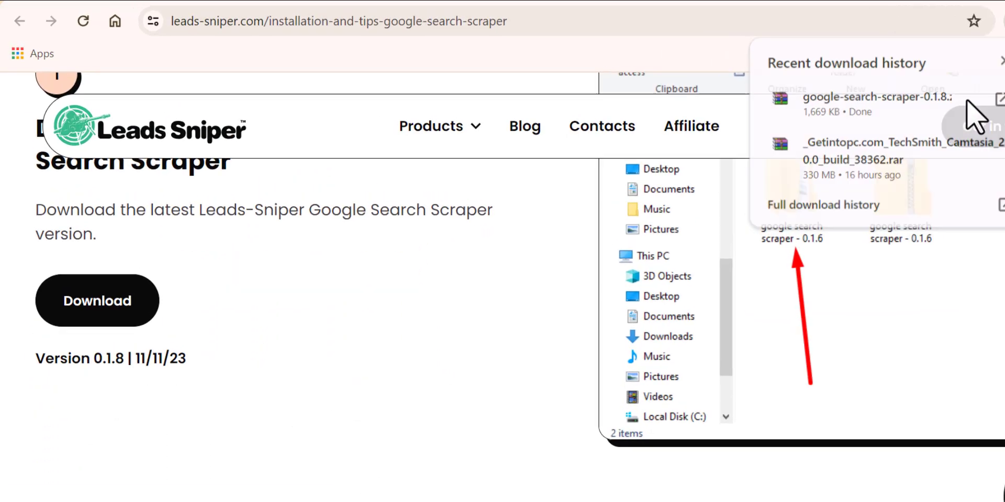
- Extract the google-search-scraper-0.1.8 zip in Downloads and check the new folder's contents
left_click(966, 102)
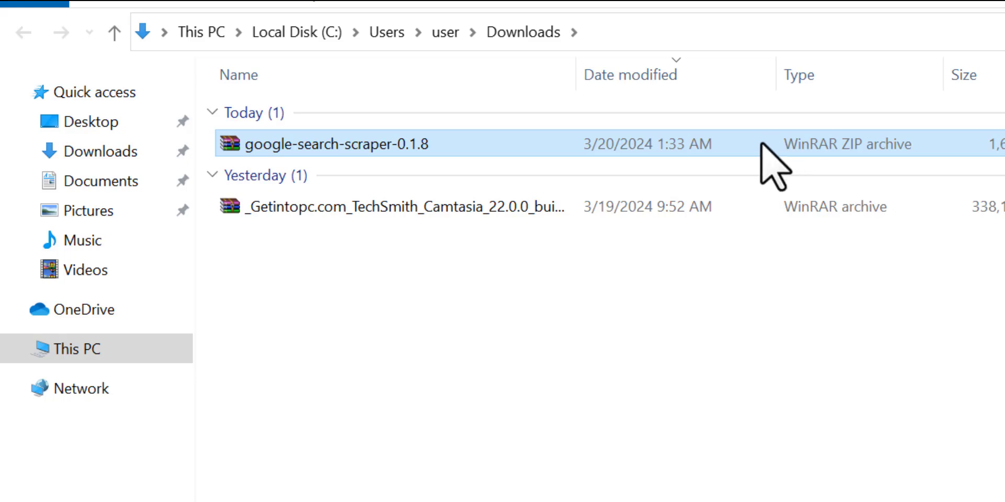
right_click(320, 140)
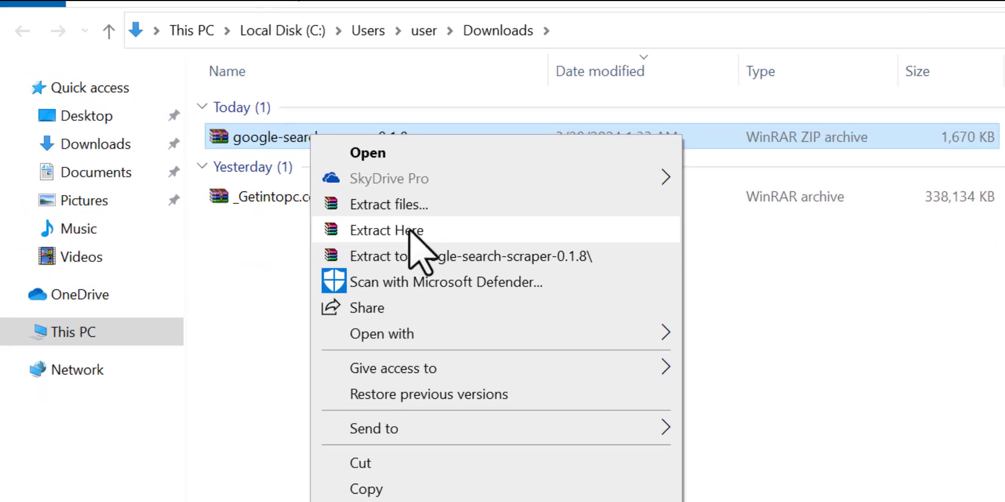
left_click(431, 242)
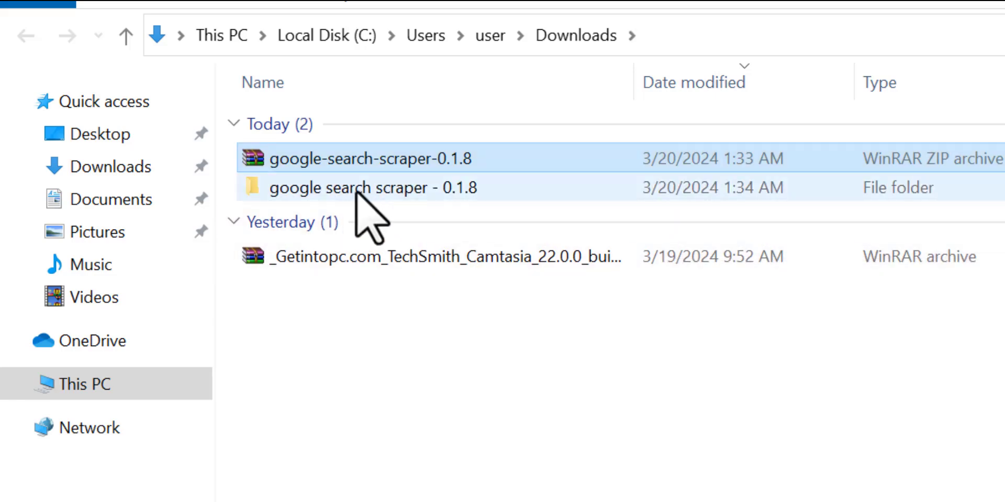
double_click(399, 189)
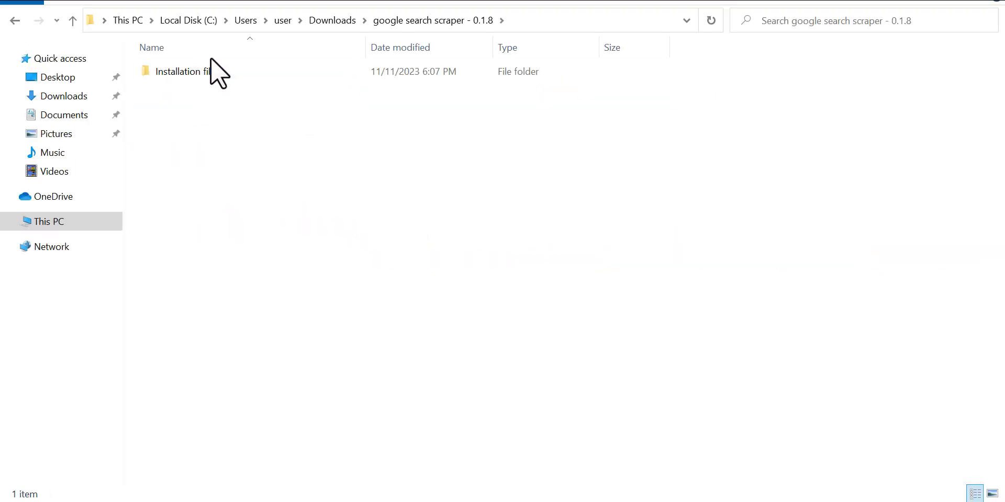
key("alt+Left")
double_click(243, 137)
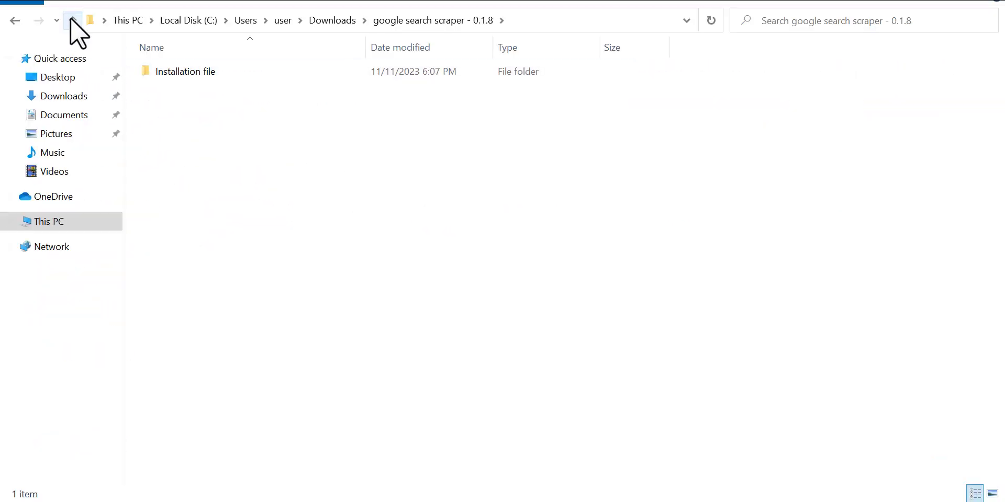
left_click(71, 20)
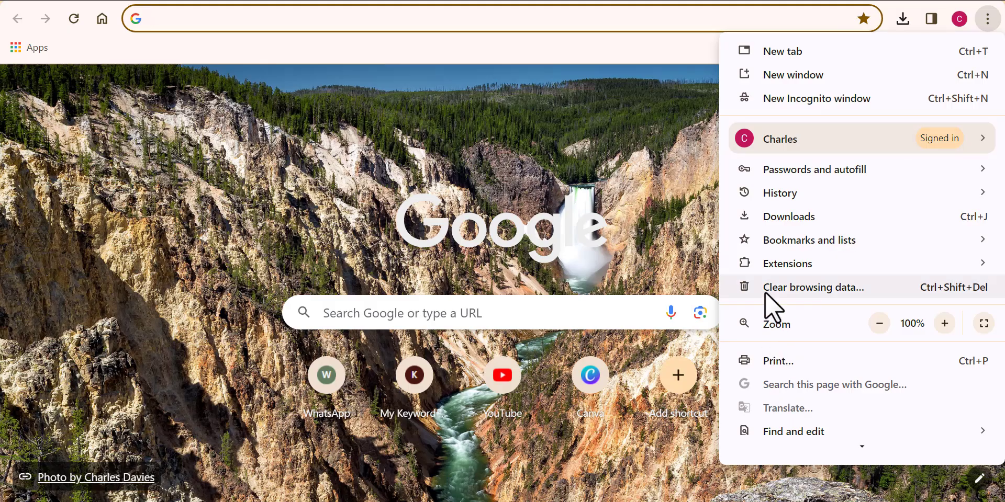
- Load the extracted Installation file folder into Chrome as an unpacked extension
mouse_move(760, 262)
left_click(656, 265)
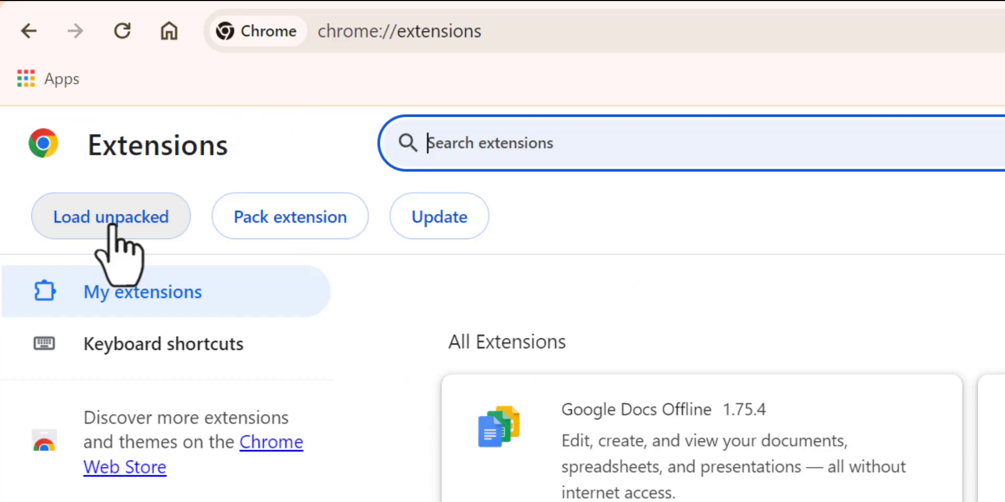
left_click(111, 224)
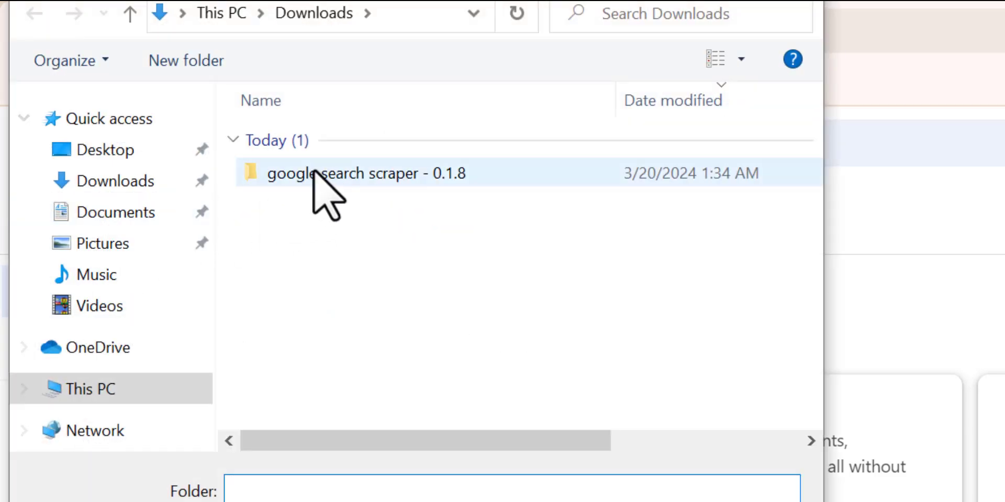
left_click(339, 173)
double_click(339, 173)
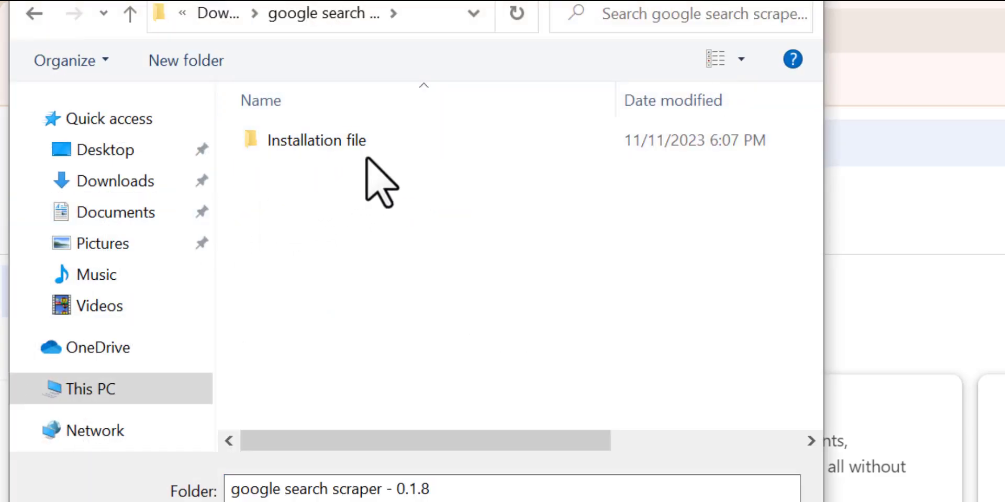
left_click(366, 141)
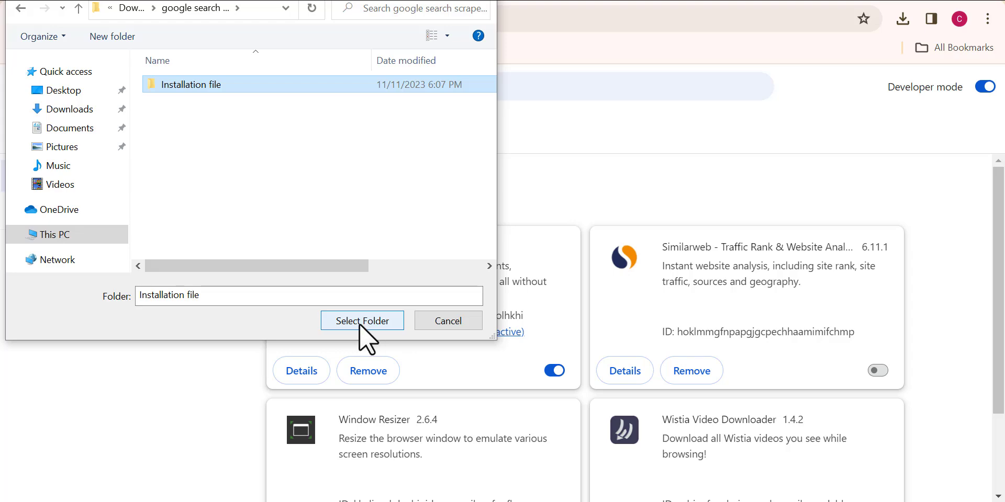
left_click(359, 323)
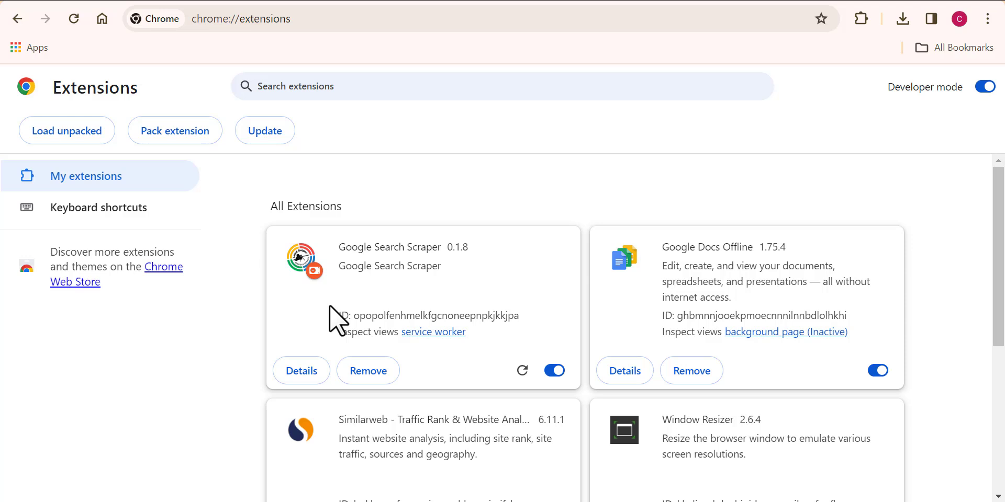
left_click(861, 20)
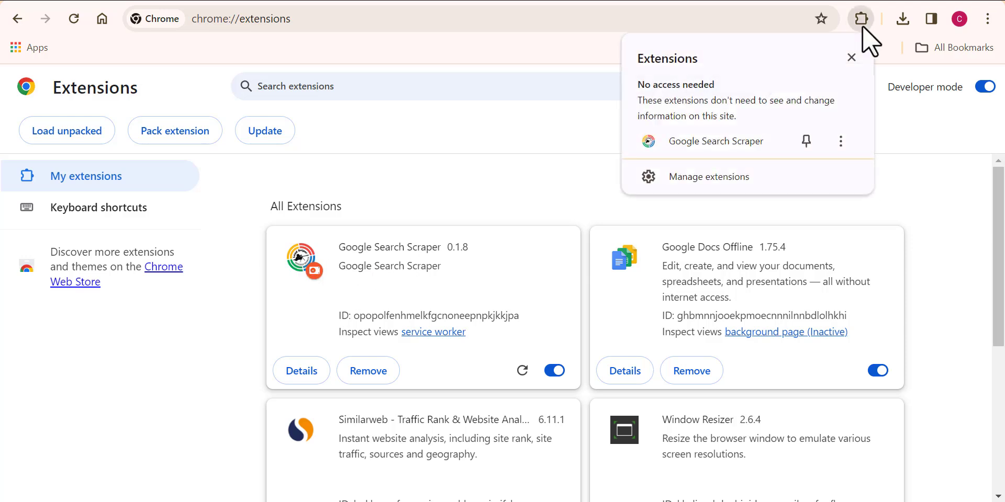
- Pin Google Search Scraper to the toolbar and scroll through the pricing plans
left_click(805, 138)
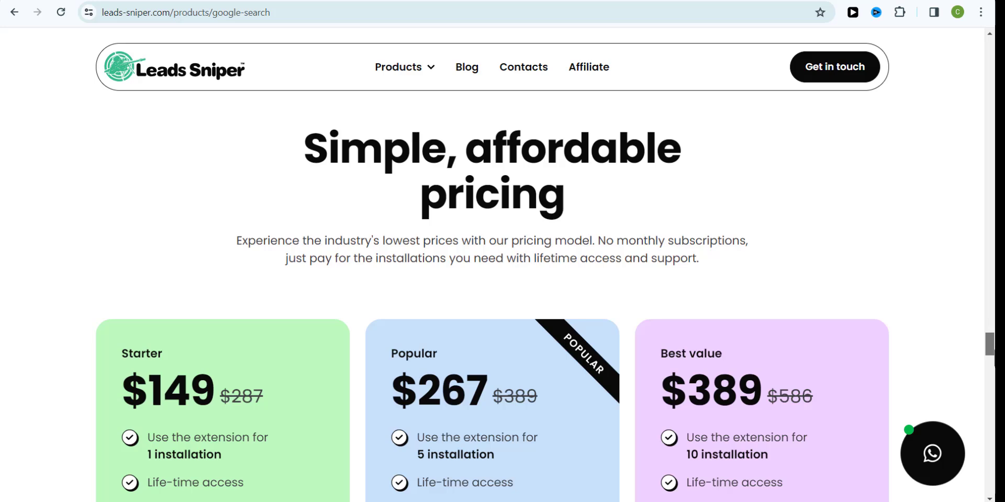
scroll(491, 264, "down", 4)
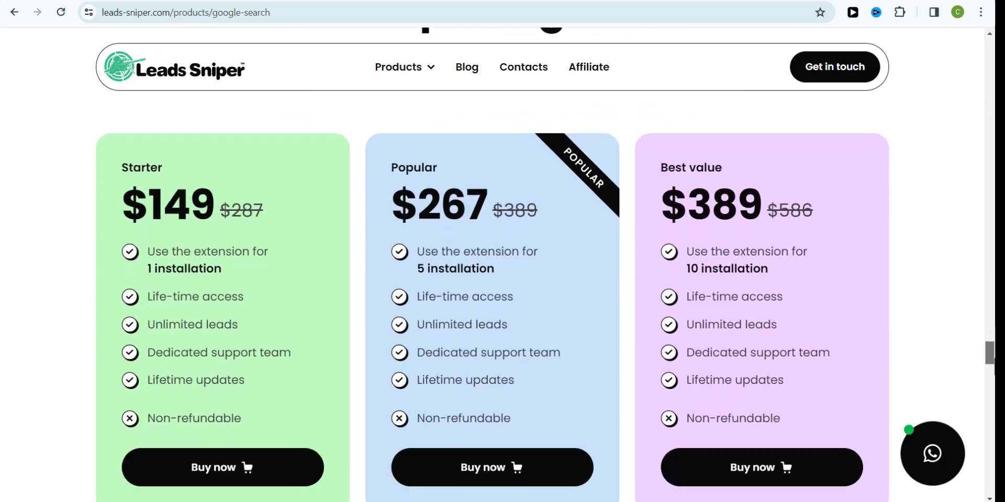
scroll(491, 265, "down", 1)
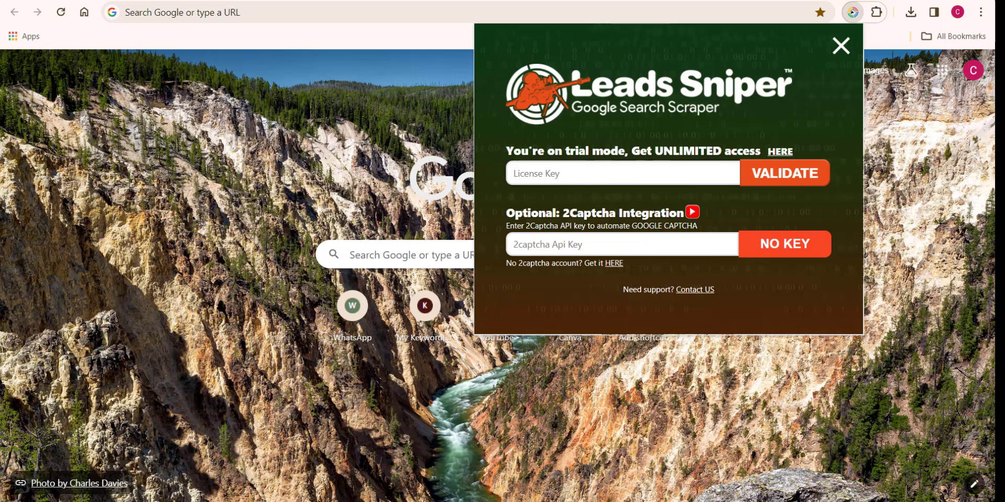
- Copy the license key from Notepad into License Key and validate it
key("alt+Tab")
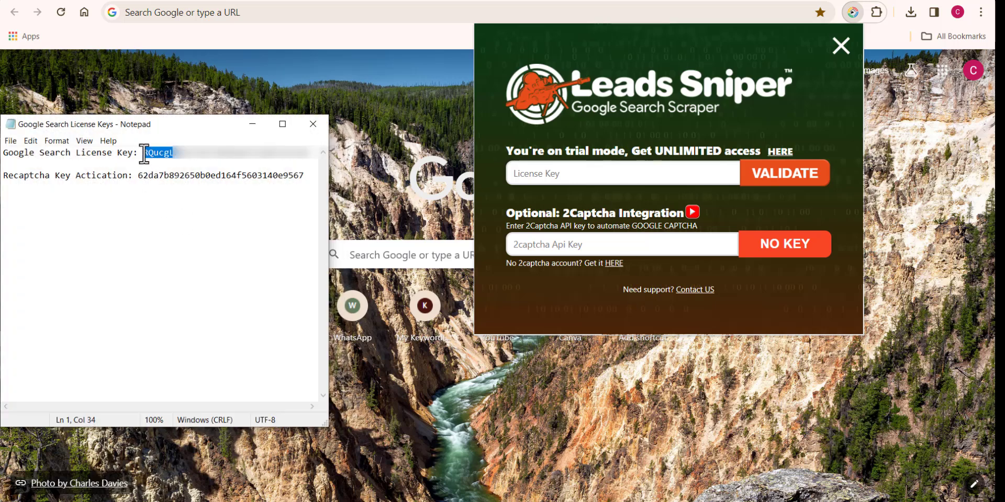
left_click_drag(143, 152, 305, 161)
right_click(304, 156)
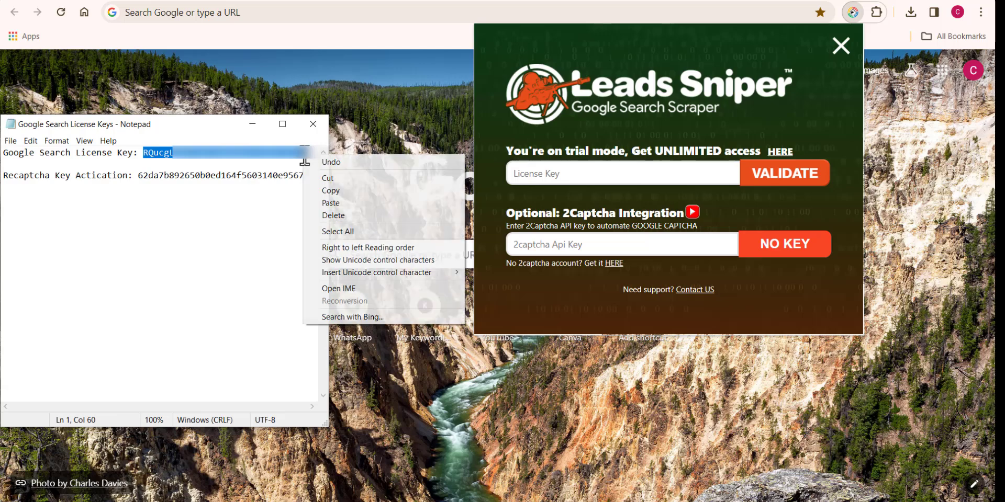
left_click(328, 190)
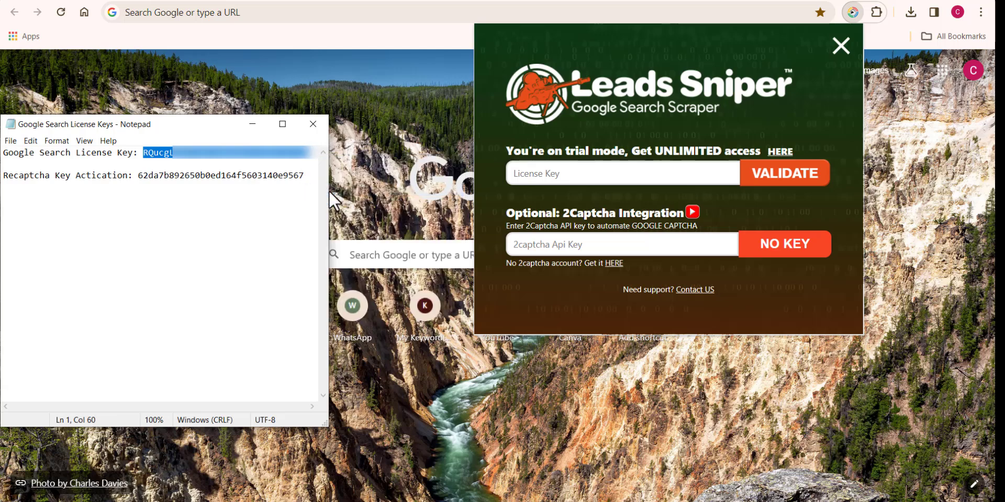
left_click(533, 173)
key("ctrl+v")
left_click(774, 176)
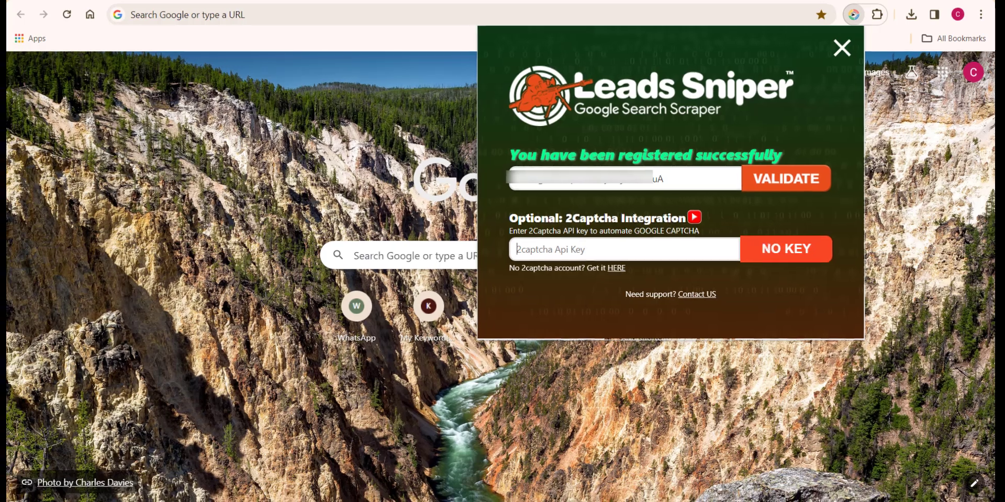
- Copy the 2Captcha API key from Notepad into the 2captcha field
key("alt+Tab")
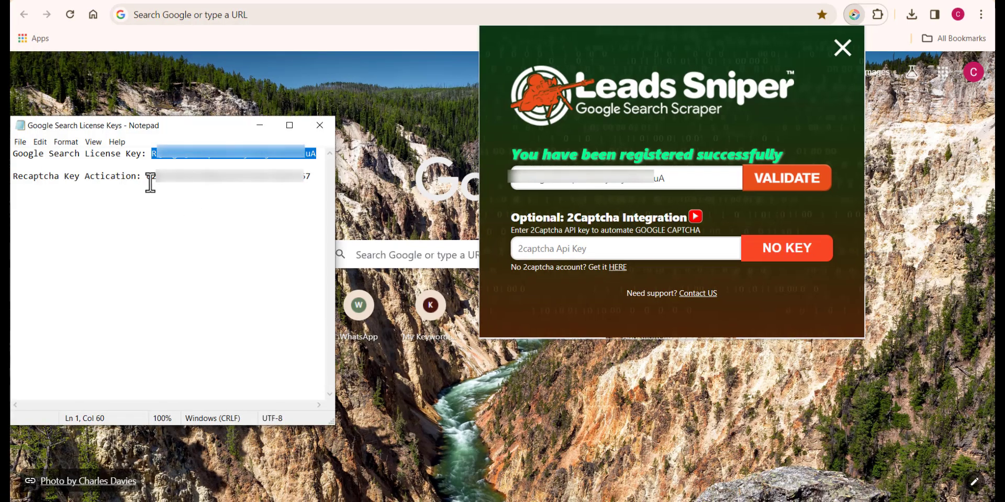
left_click_drag(147, 177, 314, 176)
right_click(294, 178)
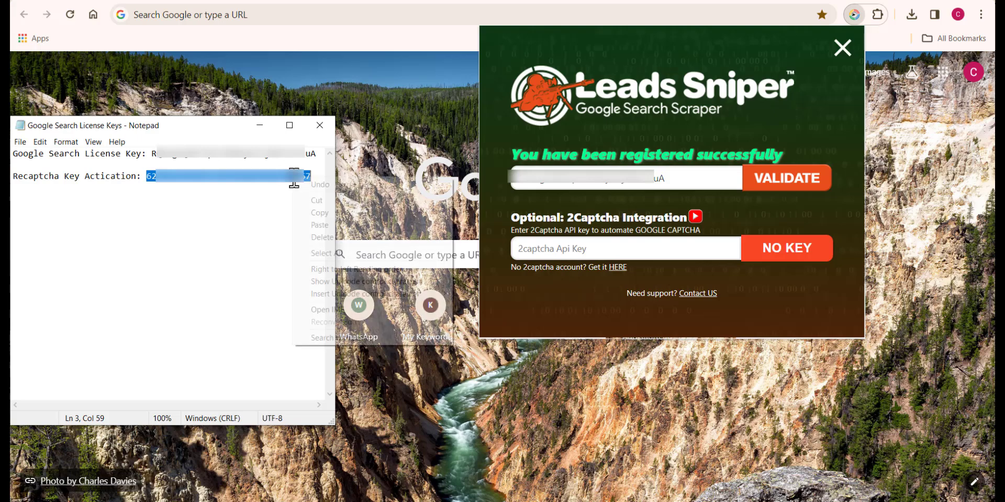
left_click(315, 212)
right_click(651, 249)
left_click(651, 146)
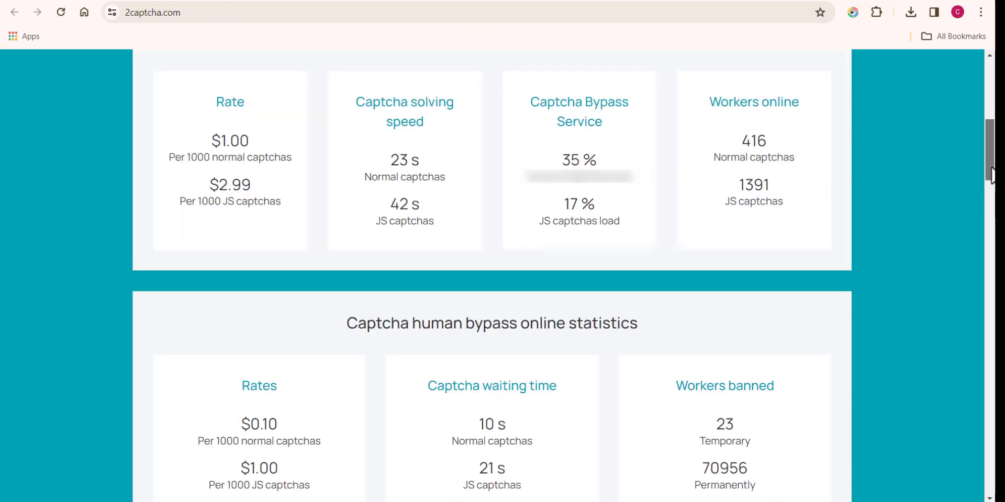
- Scroll back up through the 2Captcha rates and statistics page
scroll(991, 170, "up", 1)
scroll(990, 170, "up", 3)
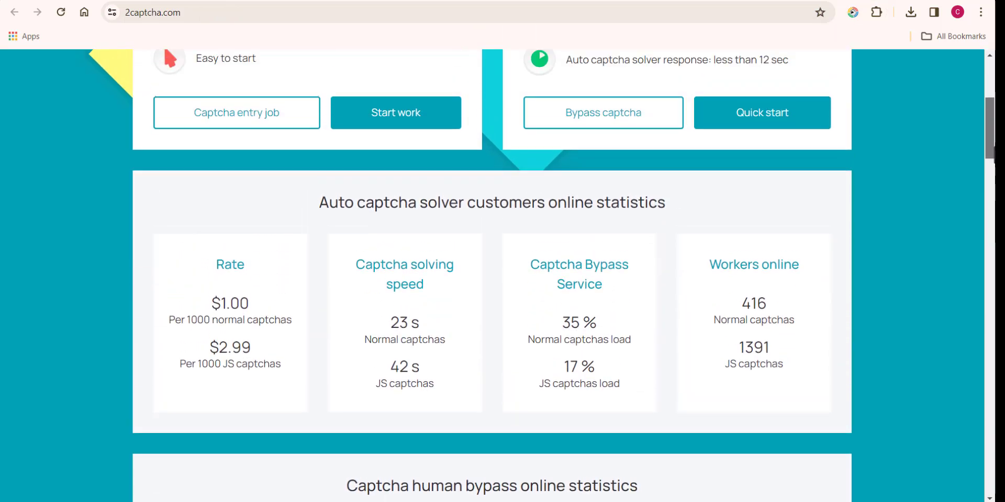
scroll(503, 275, "up", 3)
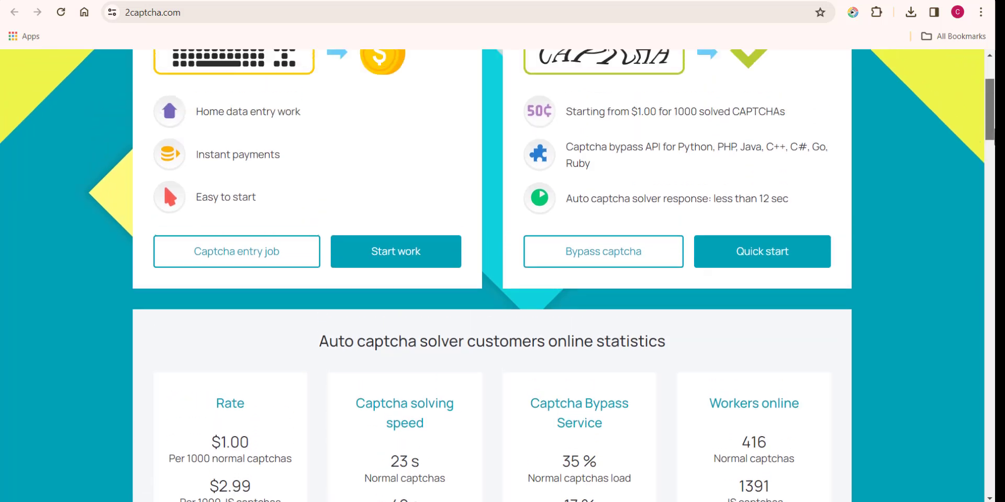
scroll(502, 275, "up", 2)
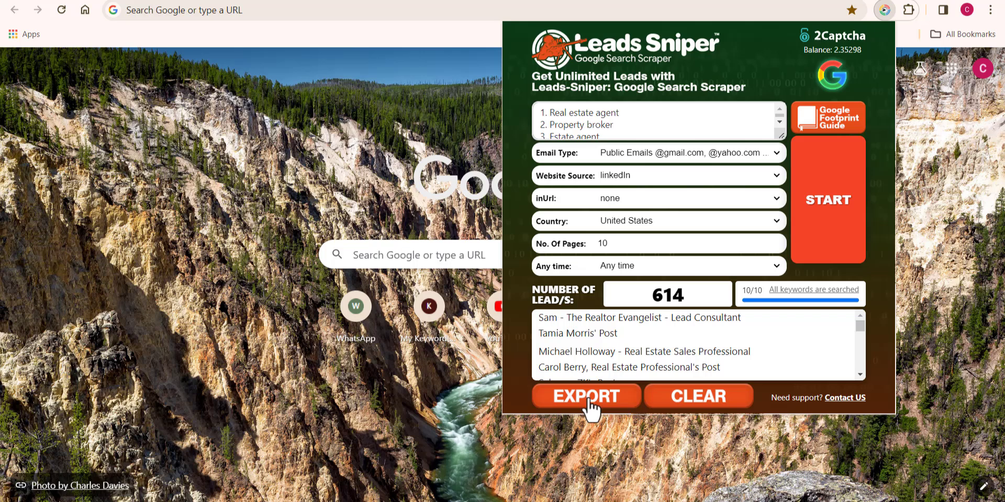
- Export and download the leads as CSV from the scraper in both Chrome windows
left_click(586, 402)
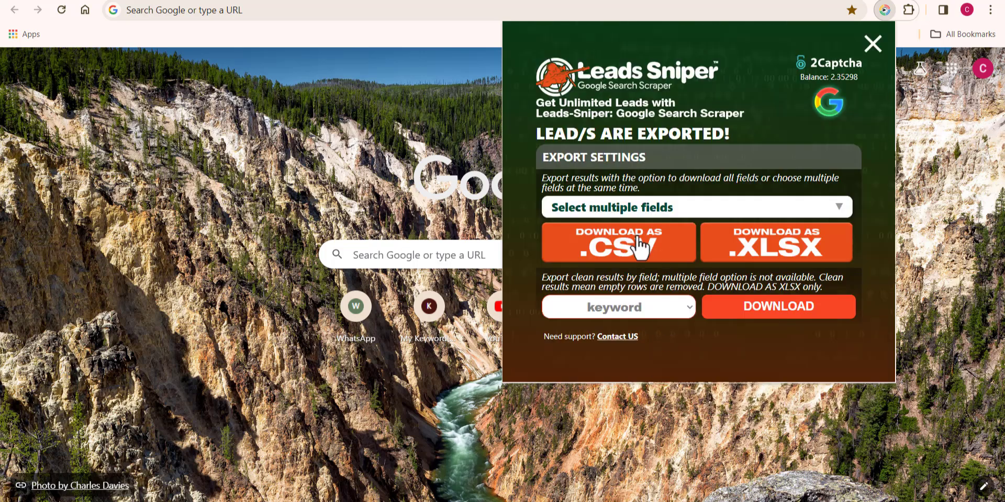
left_click(619, 259)
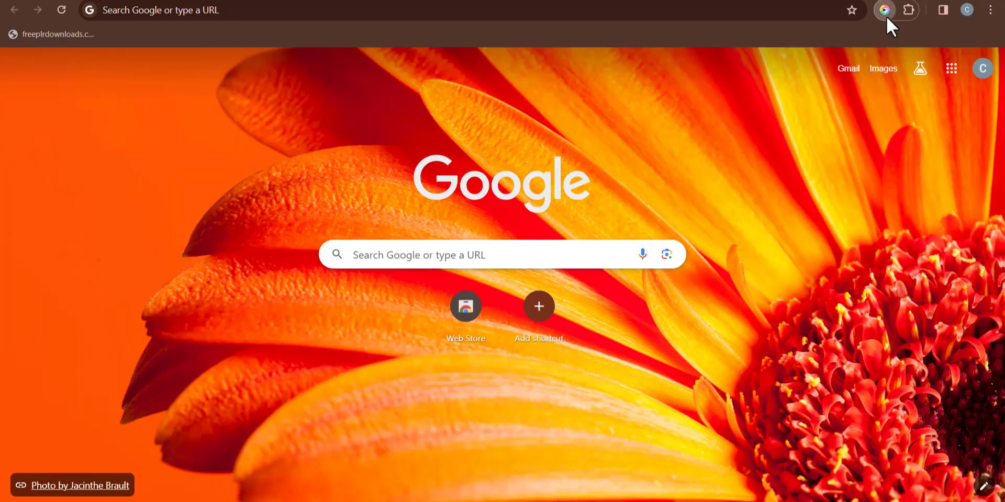
left_click(885, 12)
left_click(586, 400)
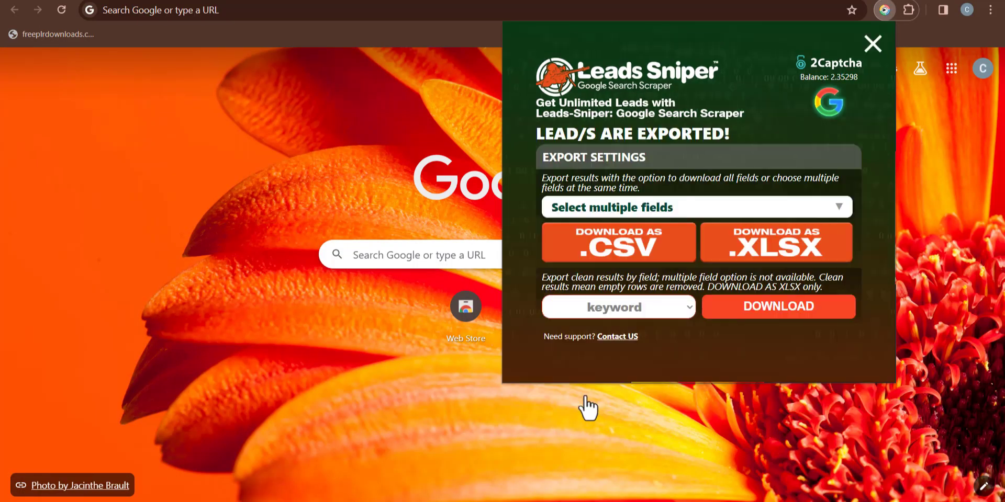
left_click(633, 239)
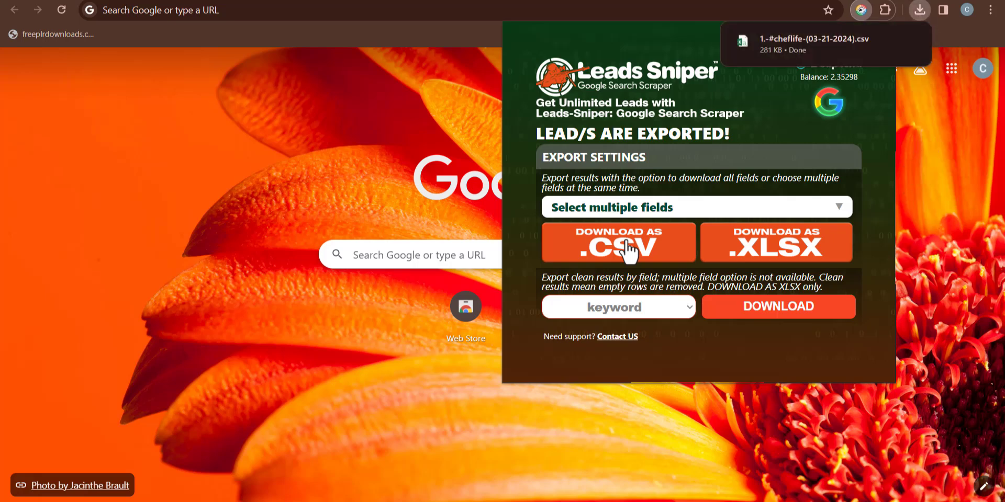
mouse_move(834, 29)
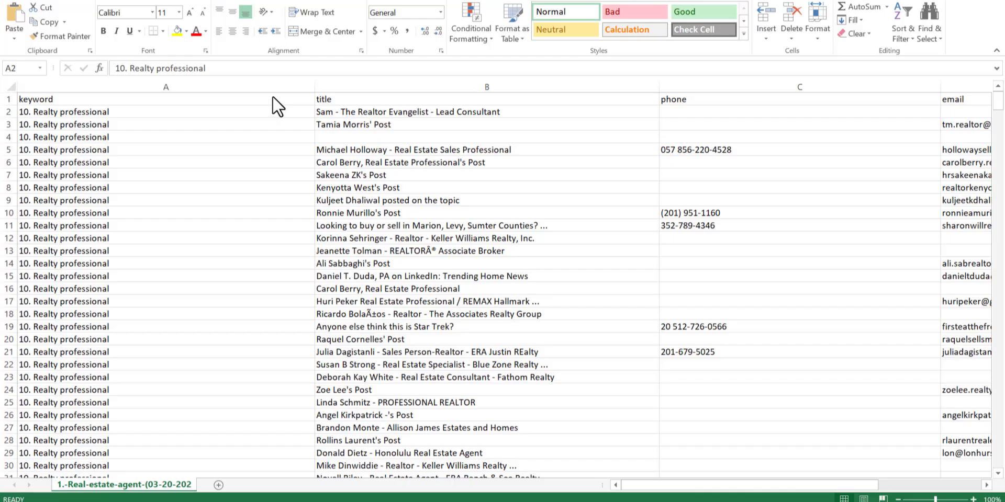
- Inspect the phone, email and linkedin_url columns of the real estate leads
scroll(275, 87, "right", 1)
left_click(398, 87)
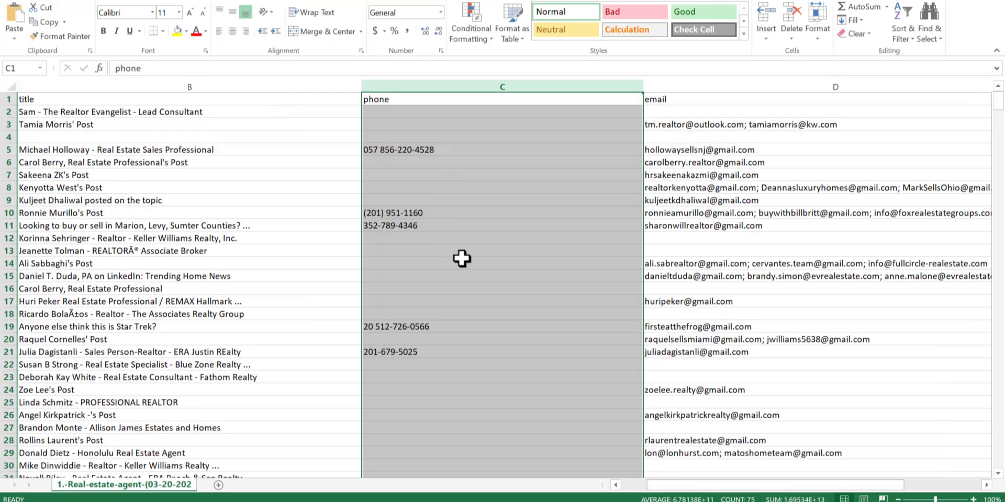
left_click(968, 87)
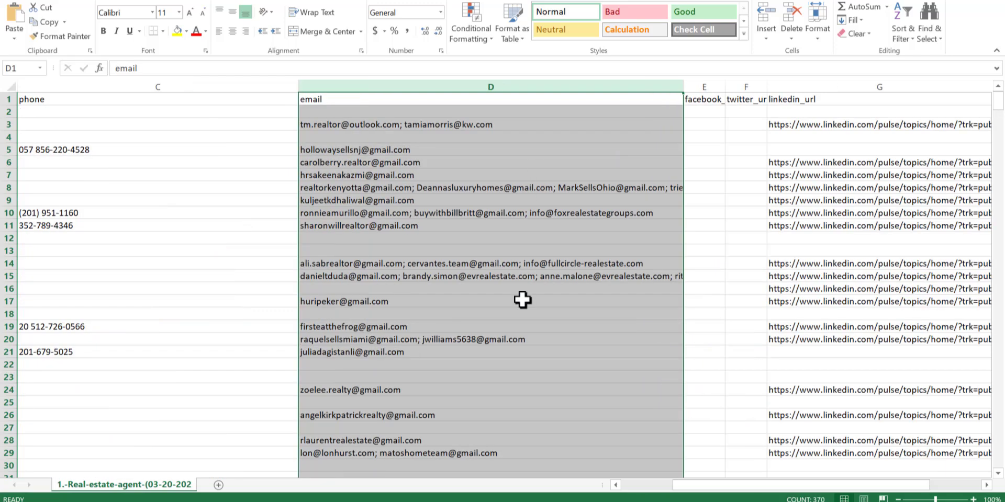
key("Right")
key("Right")
key("Right")
key("ctrl+space")
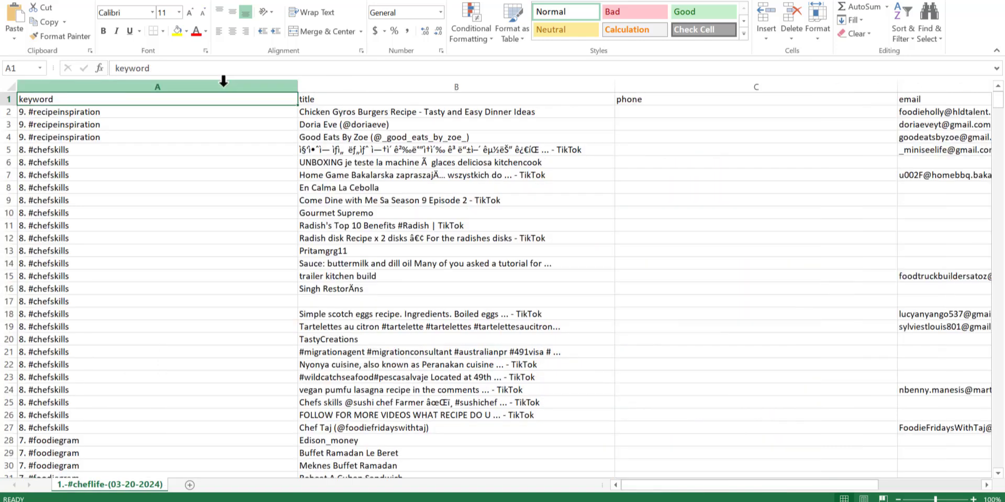
- Inspect the keyword and email columns of the #cheflife leads, browsing the sheet
left_click(224, 87)
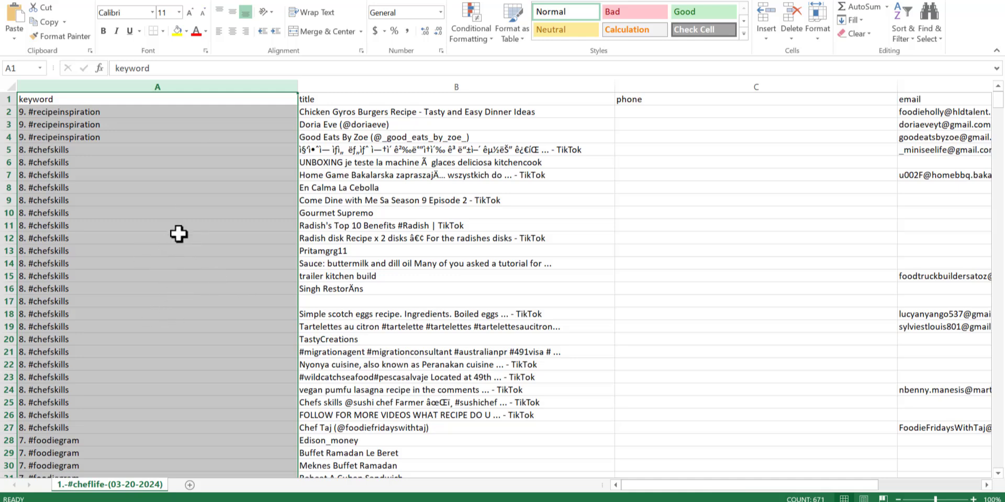
scroll(465, 137, "right", 2)
left_click(576, 85)
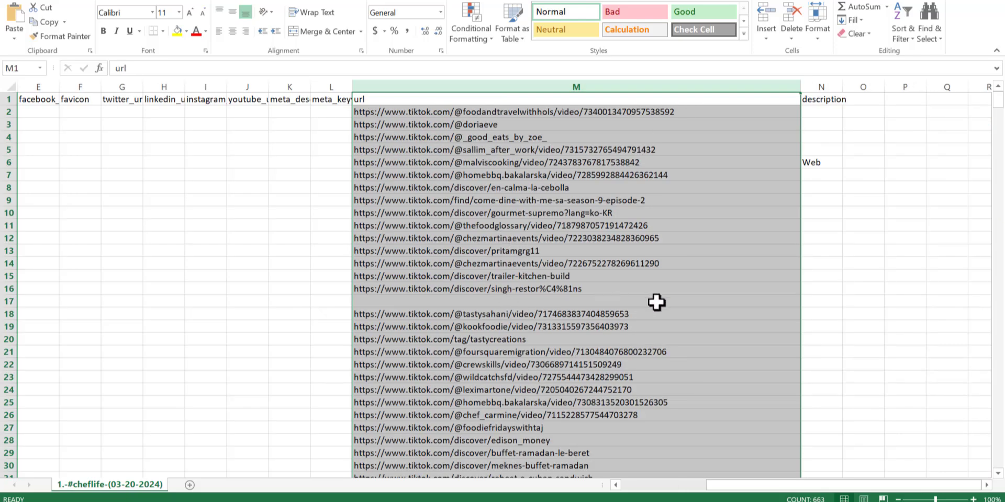
left_click_drag(1001, 107, 1003, 145)
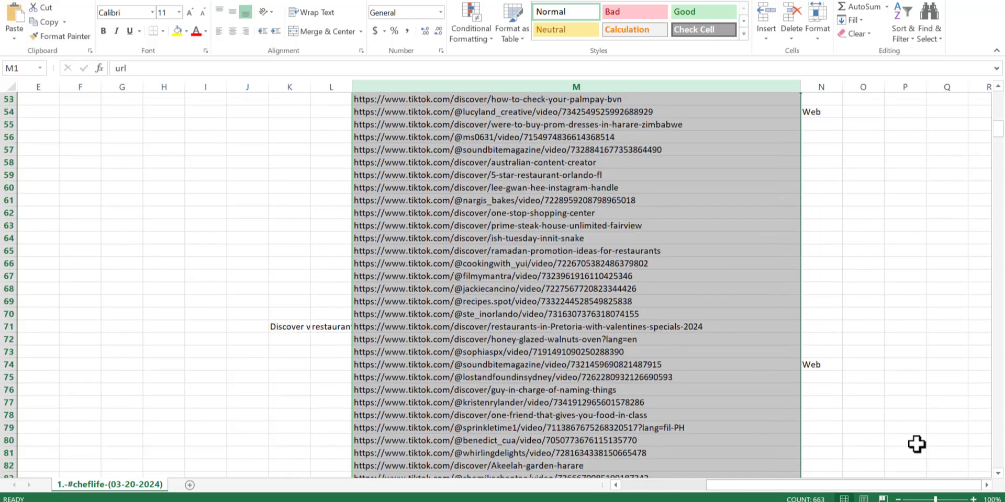
left_click_drag(917, 489, 879, 493)
left_click_drag(998, 131, 1003, 140)
left_click_drag(916, 492, 889, 493)
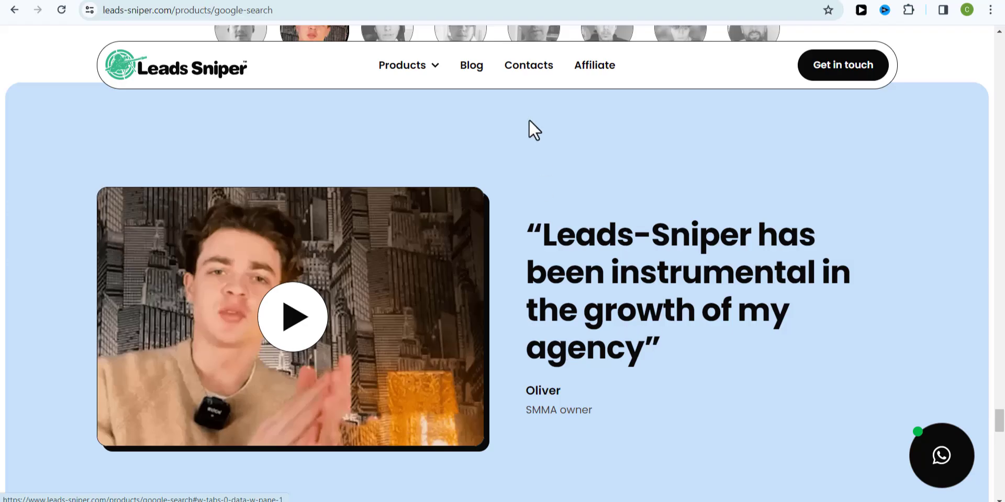
- Cycle through the time-saving, lead-quality and one-time-payment testimonials to reach the six-months-of-use one
left_click(377, 44)
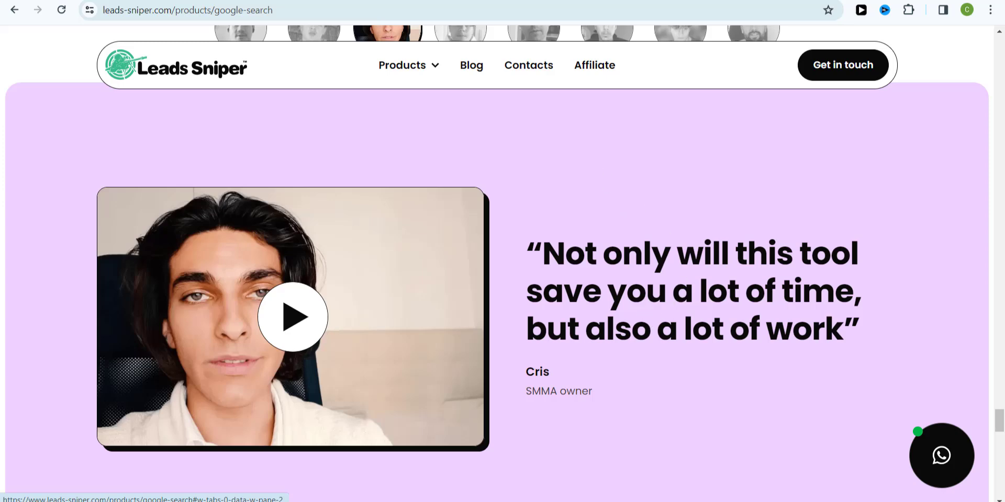
left_click(474, 45)
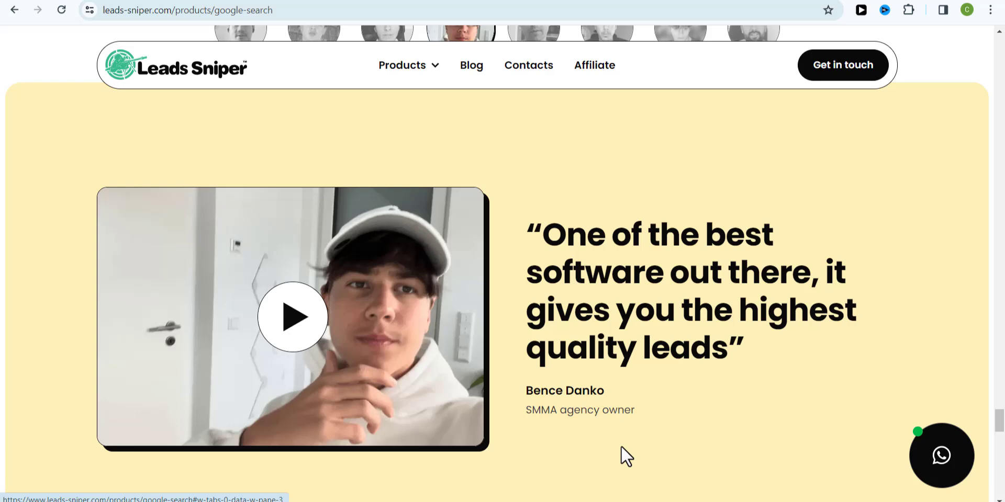
left_click(545, 32)
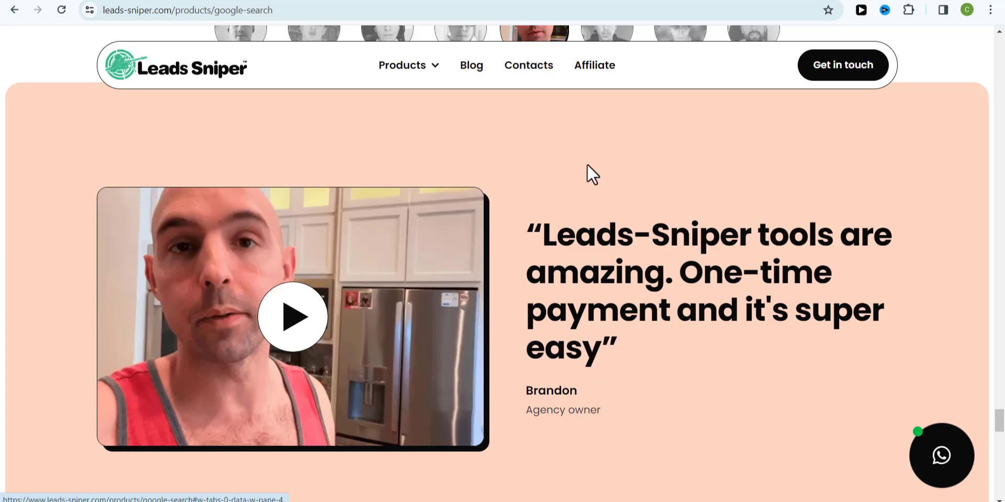
left_click(617, 39)
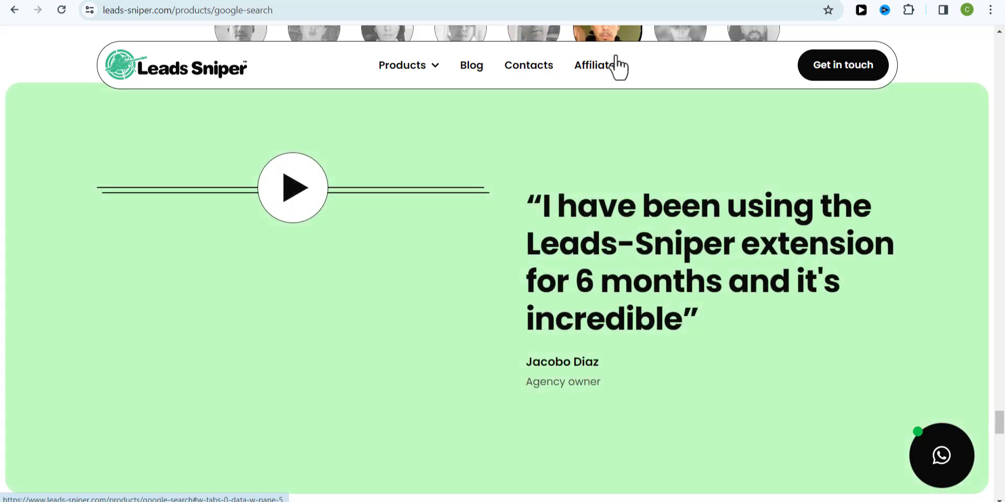